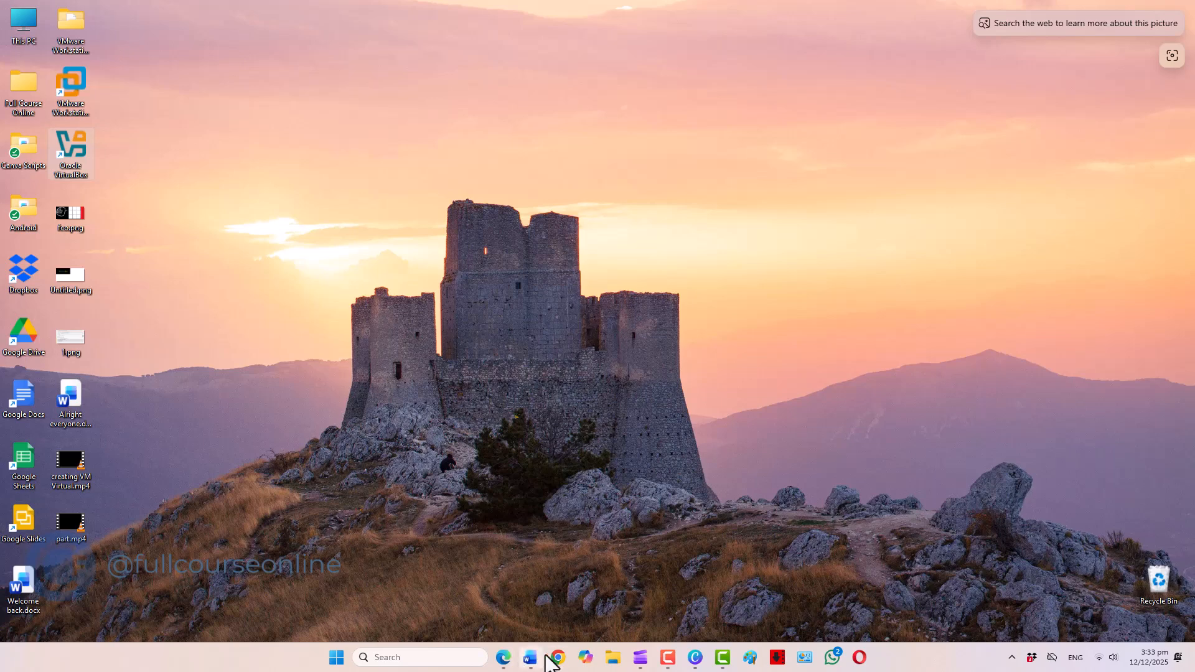
# Switch to Chrome and review the Oracle VirtualBox downloads page and Microsoft's Windows 11 x64 disk image (ISO) download section.
pyautogui.click(557, 657)
pyautogui.click(118, 13)
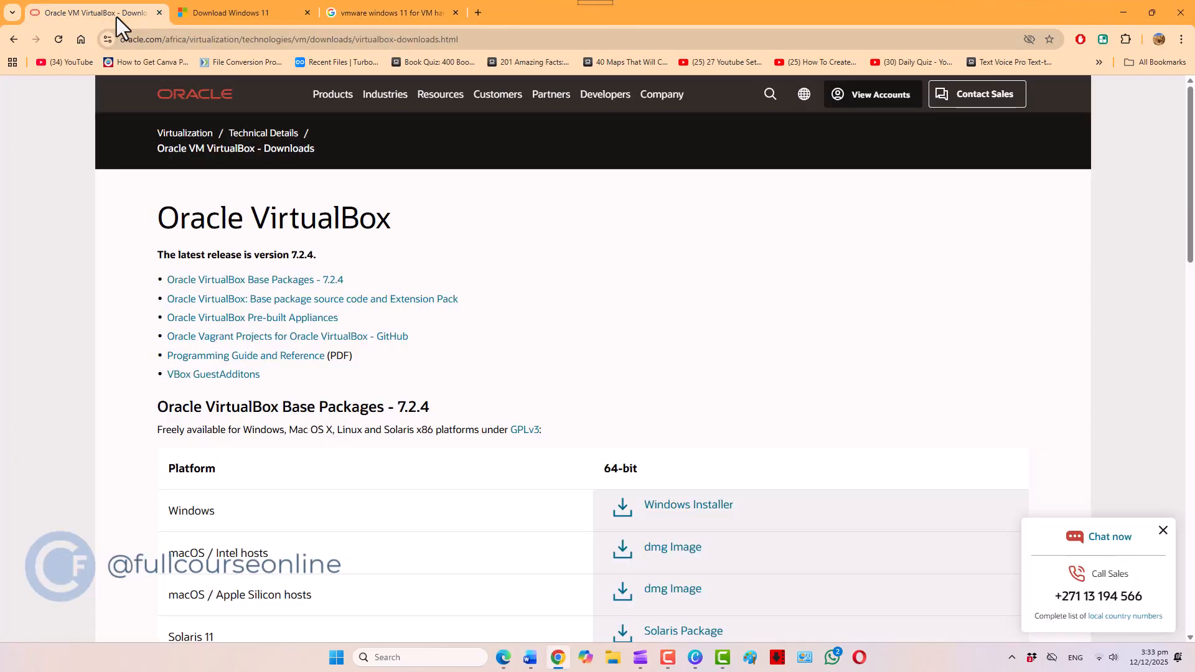
pyautogui.moveTo(1190, 204); pyautogui.dragTo(1190, 223)
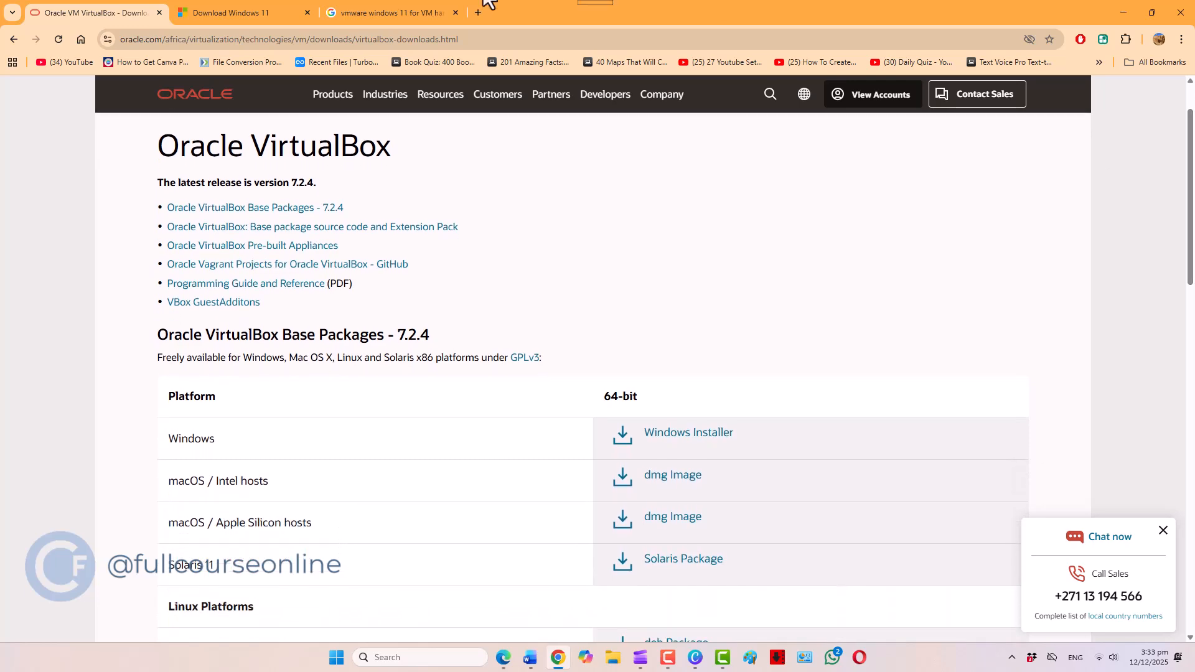
pyautogui.click(265, 11)
pyautogui.moveTo(1190, 138); pyautogui.dragTo(1192, 335)
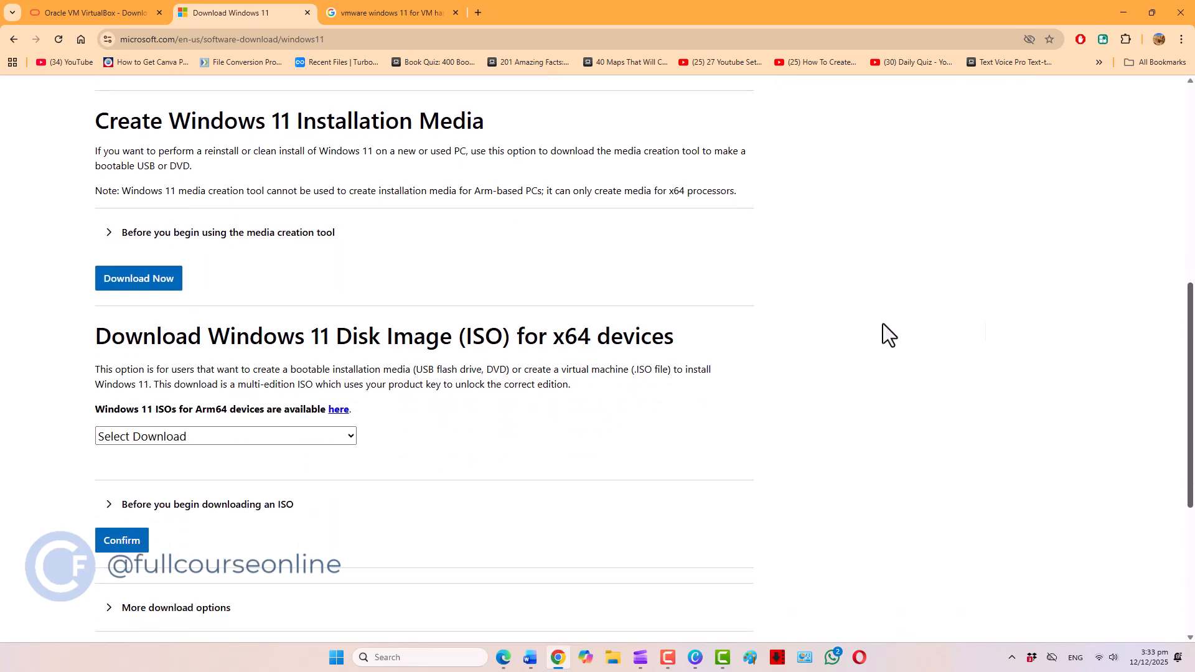
# Examine the RAM requirement for a Windows 11 virtual machine and the VirtualBox packages offered for each platform.
pyautogui.click(363, 9)
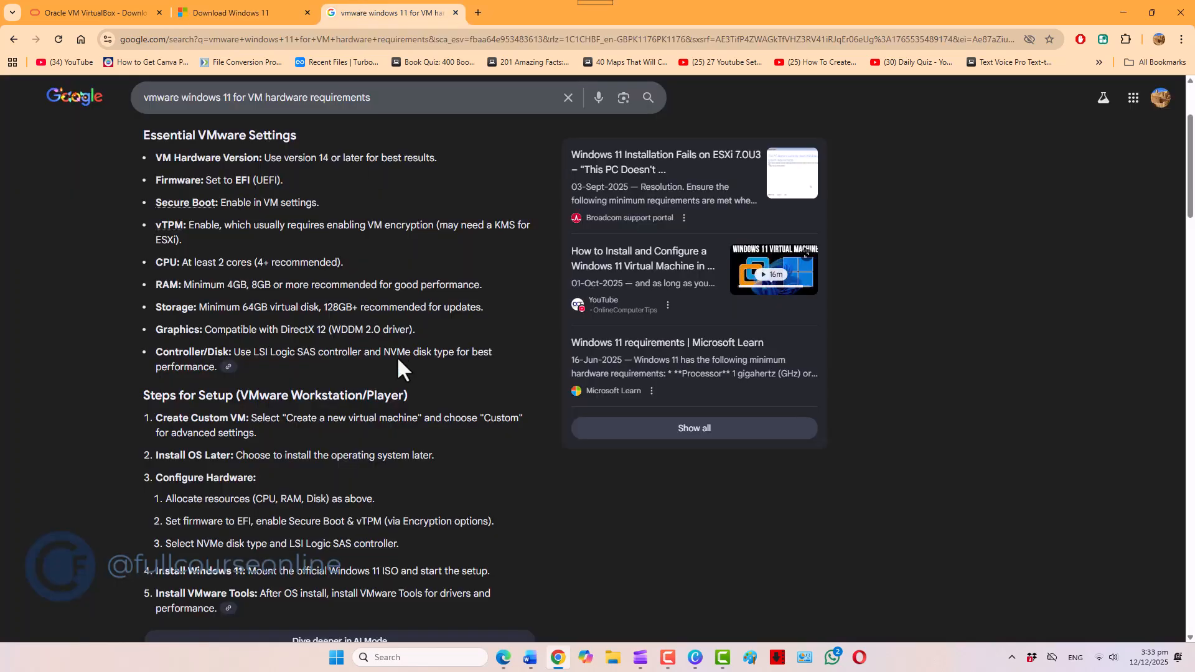
pyautogui.moveTo(157, 288); pyautogui.dragTo(484, 285)
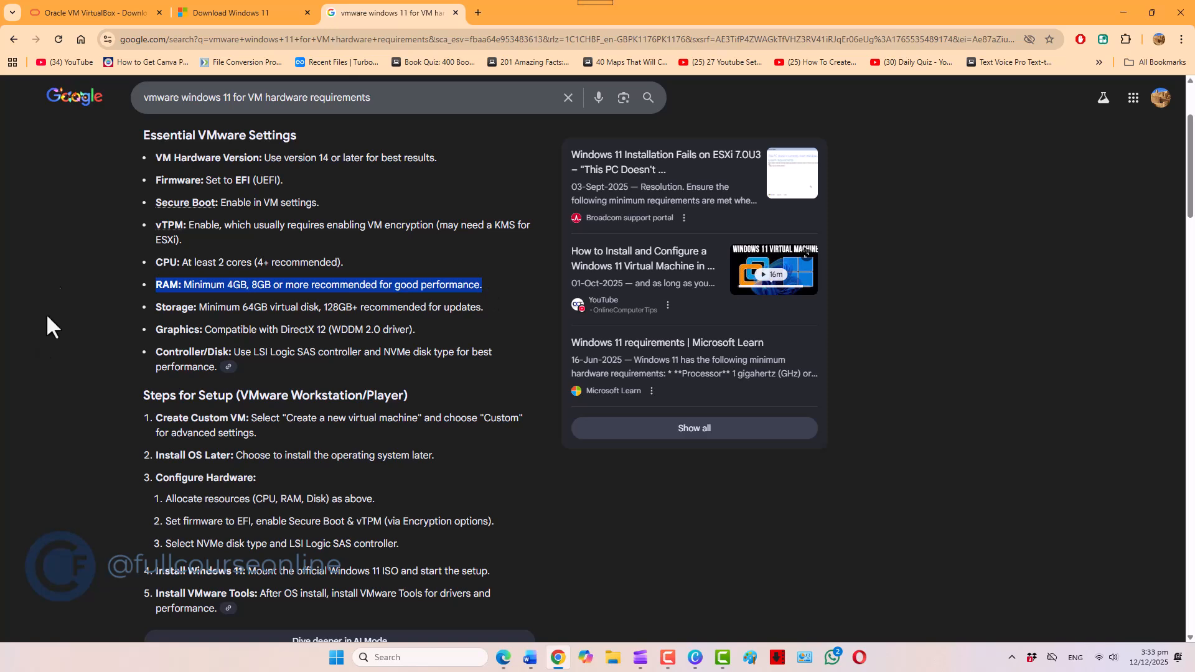
pyautogui.click(101, 5)
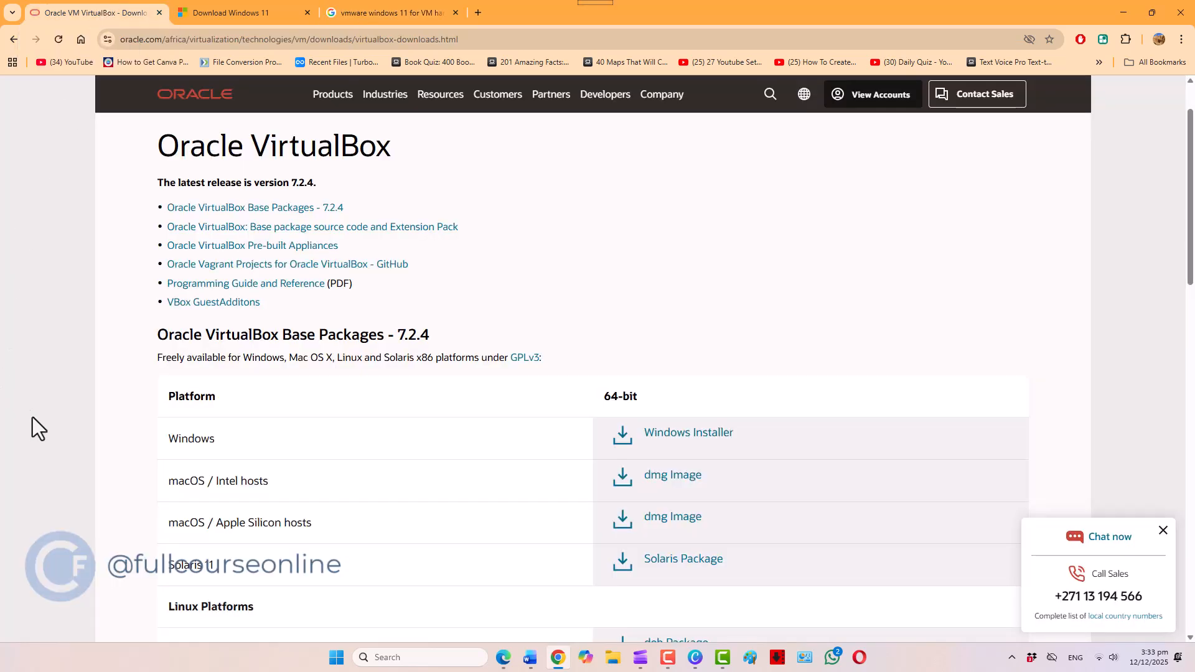
pyautogui.scroll(-5, 32, 417)
pyautogui.scroll(-4, 34, 417)
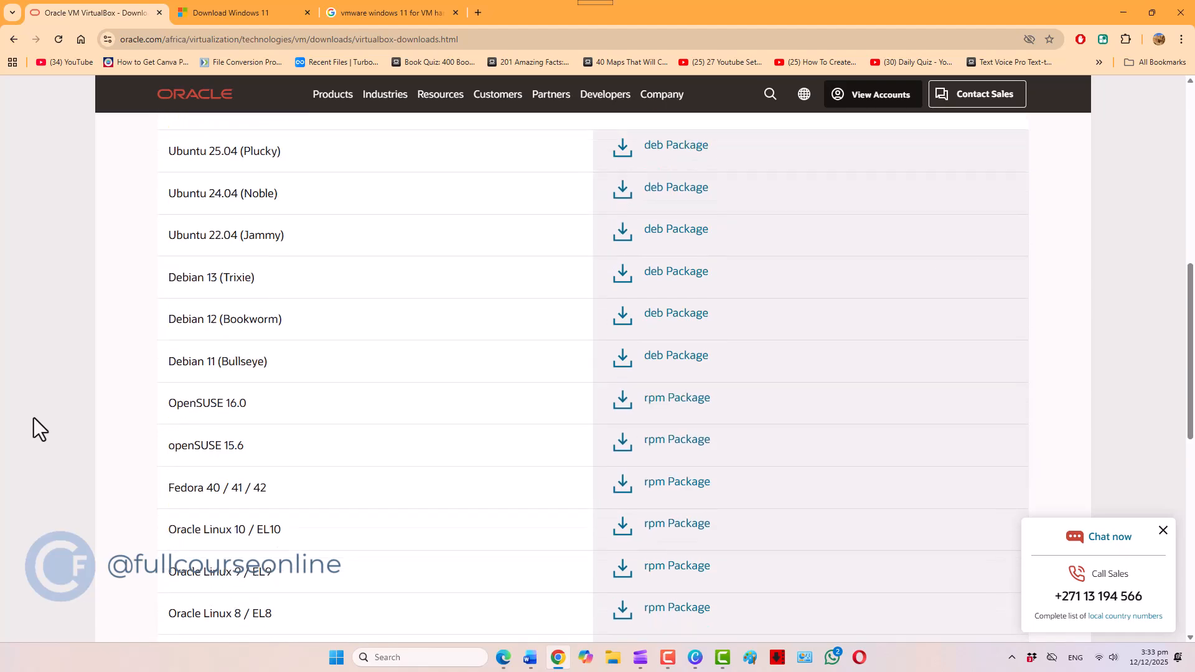
pyautogui.scroll(8, 41, 412)
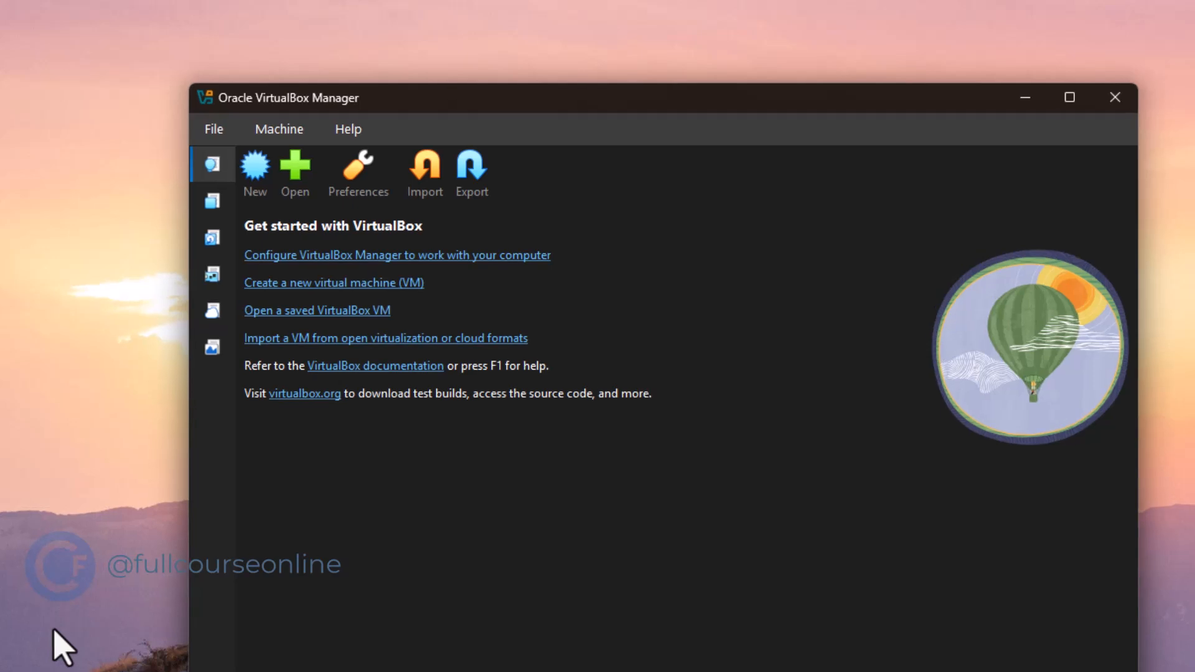
# Start a new virtual machine in VirtualBox Manager and name it Microsoft Windows 11.
pyautogui.click(256, 185)
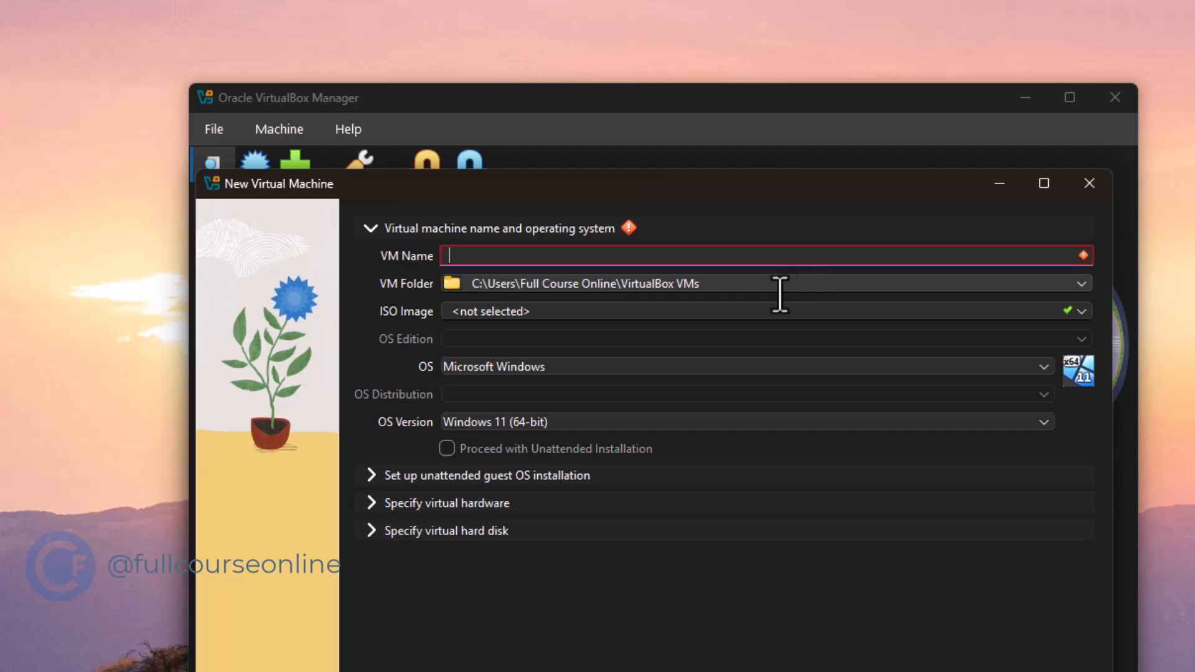
pyautogui.write('Microsoft Windows 11')
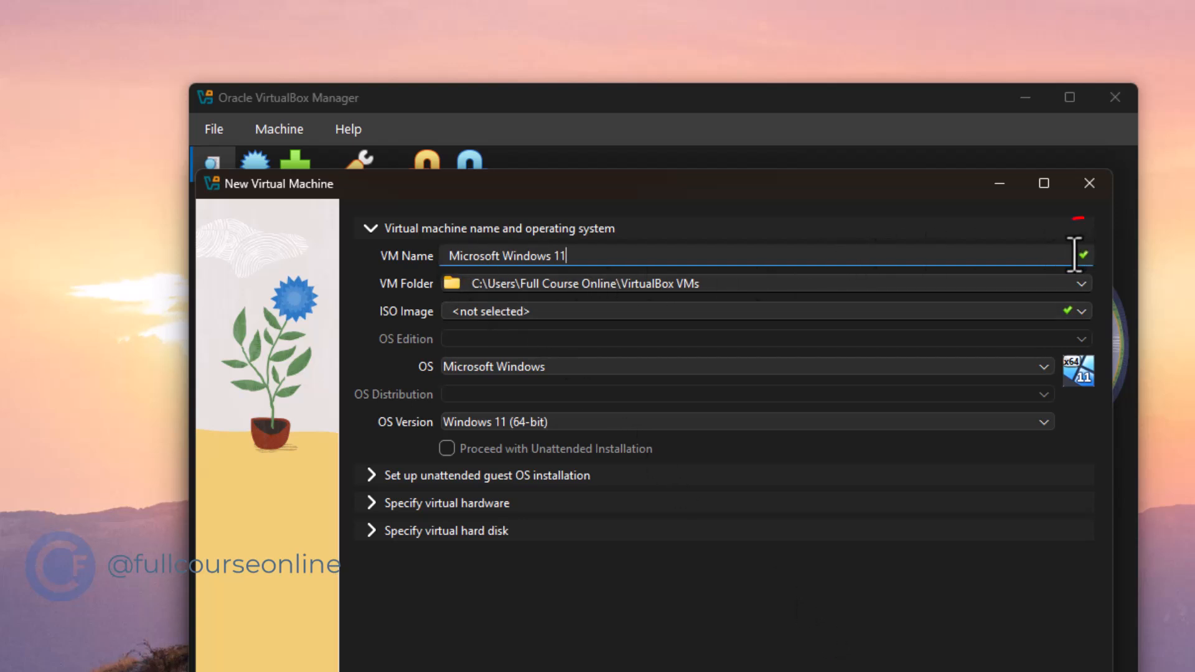
pyautogui.hotkey('ctrl', 'a')
pyautogui.write('Windows')
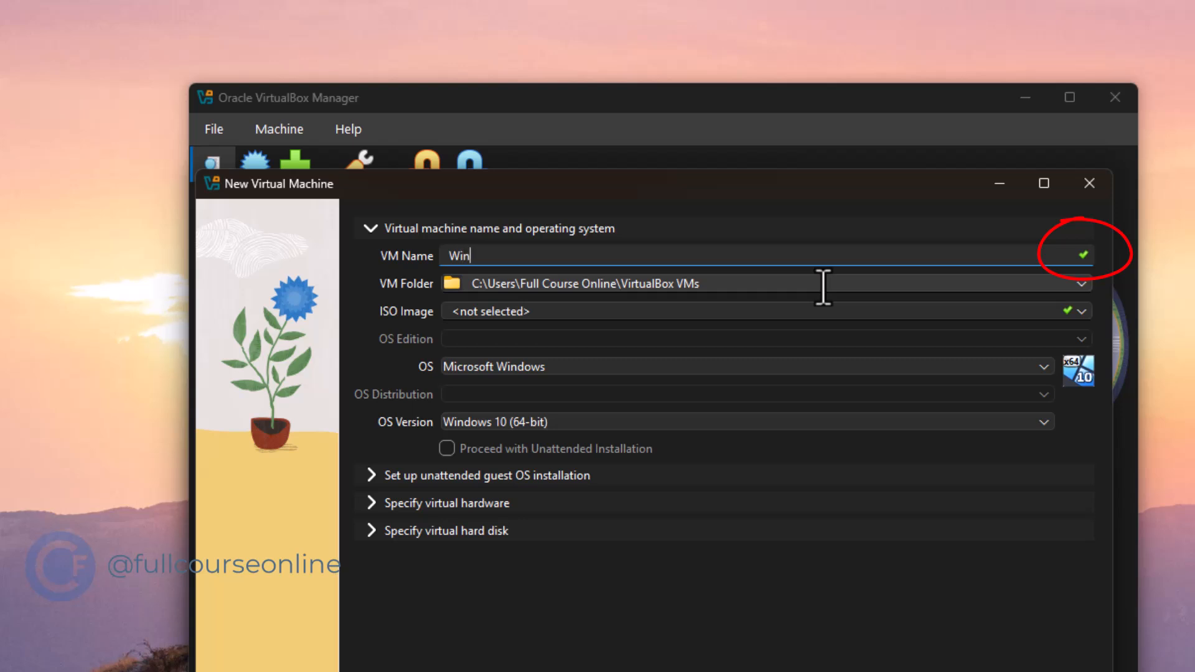
pyautogui.write(' 11')
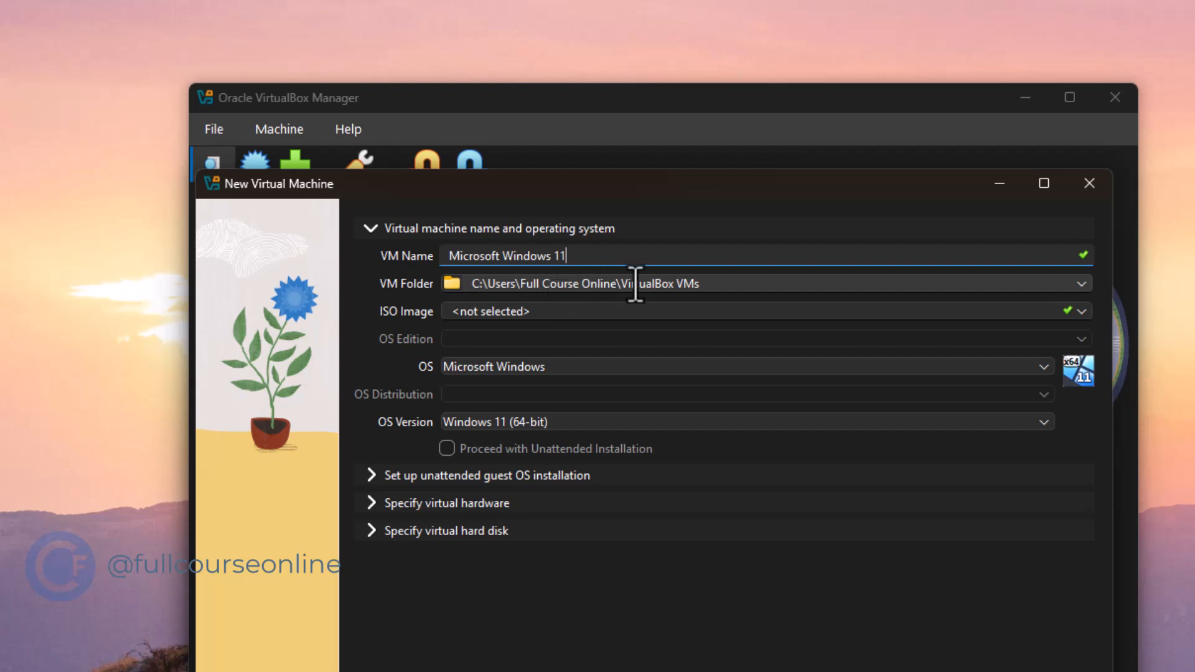
# Browse for the virtual machine's storage location and select the VirtualBox VMs folder.
pyautogui.click(1081, 291)
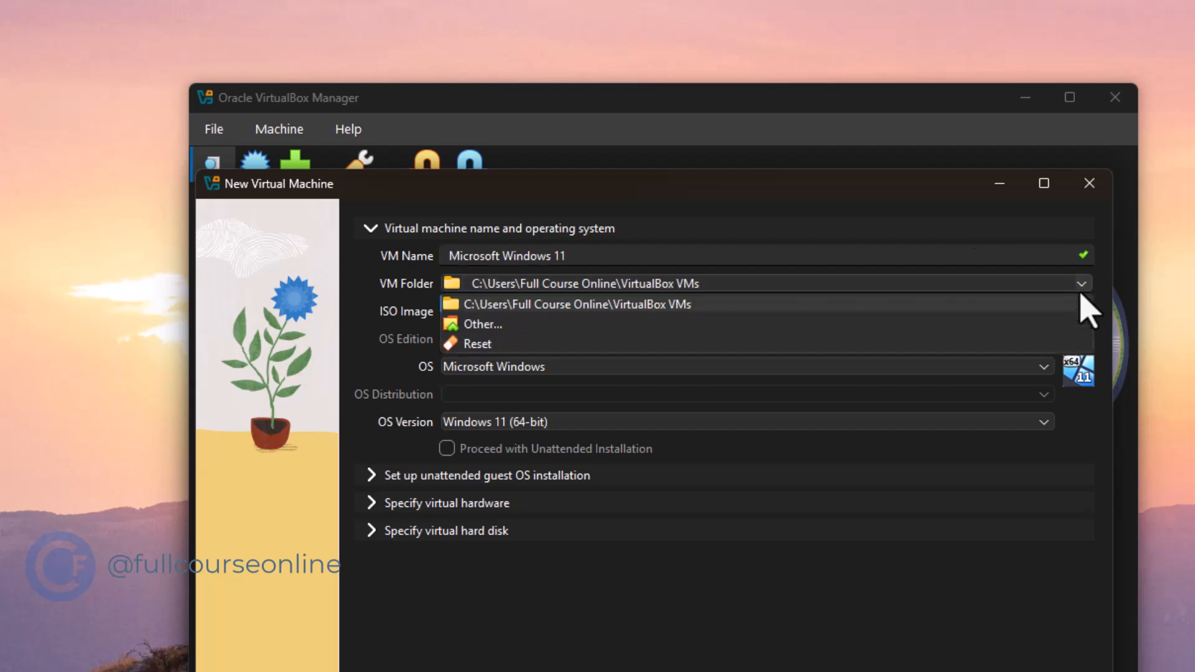
pyautogui.click(488, 324)
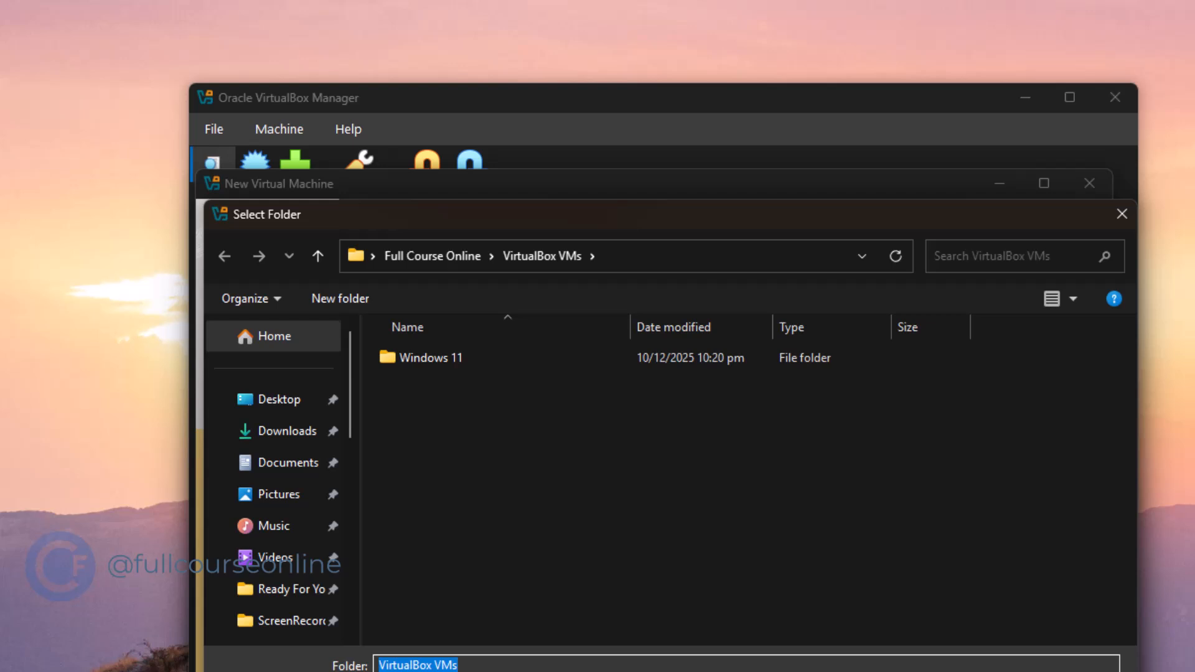
pyautogui.click(946, 671)
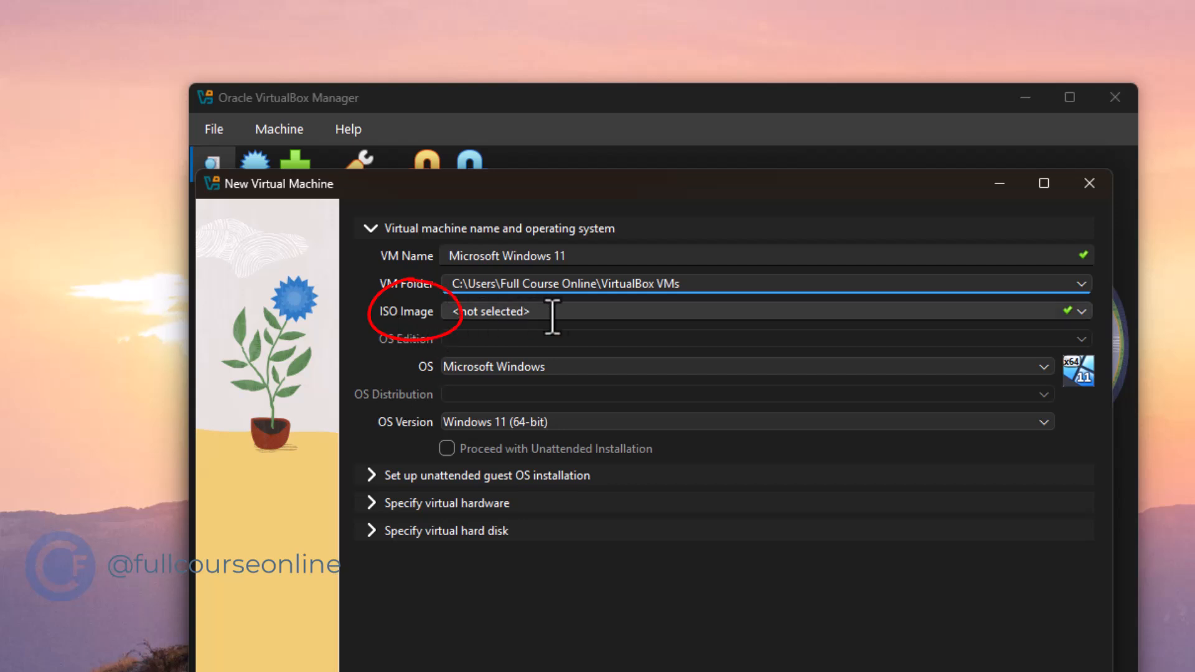
# Select the Windows 11 Pro 22H2 22621.1105 Lite ISO from D:\Softwares as the virtual machine's ISO image.
pyautogui.click(1081, 313)
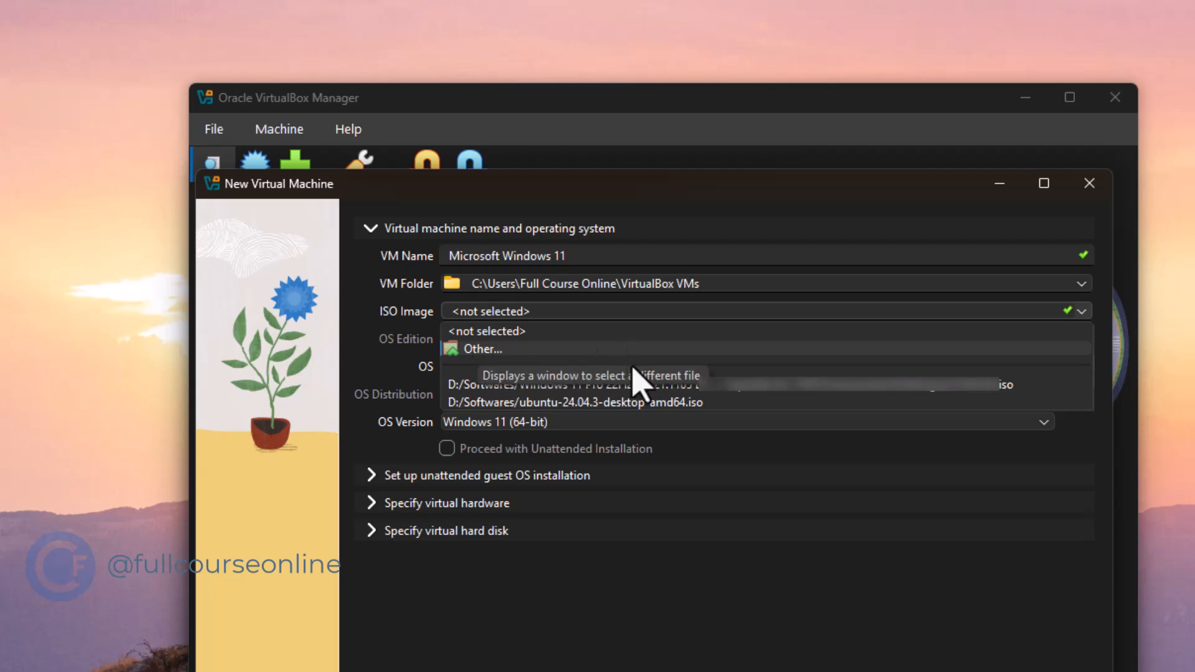
pyautogui.click(747, 390)
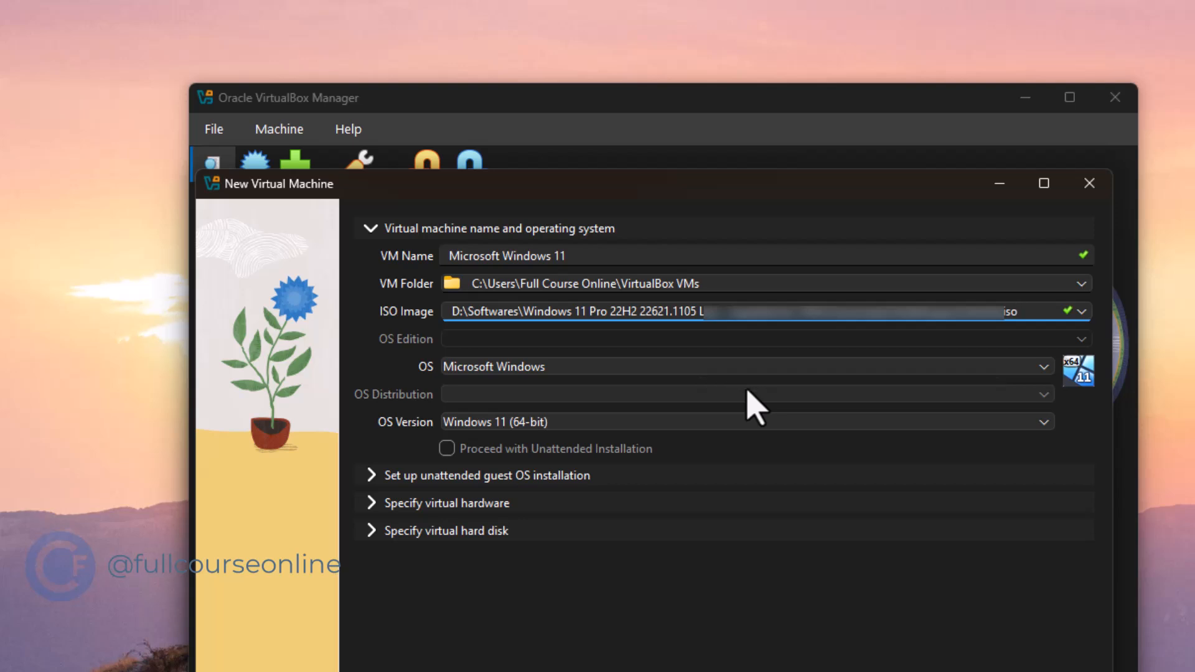
pyautogui.click(1081, 311)
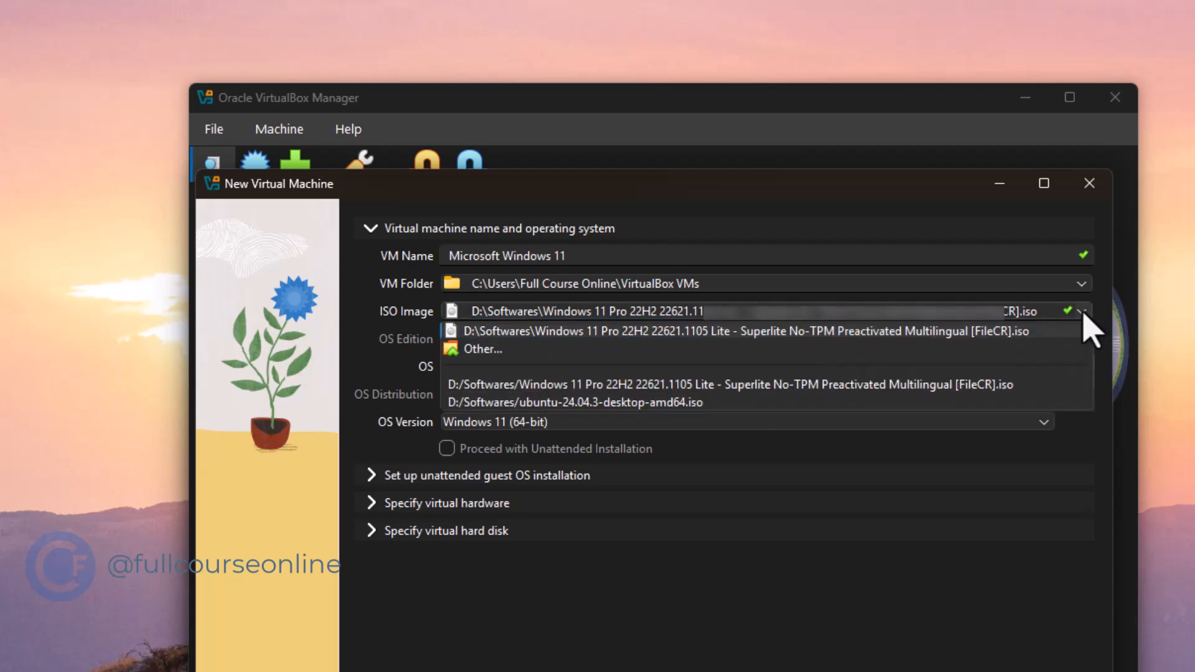
pyautogui.click(1083, 312)
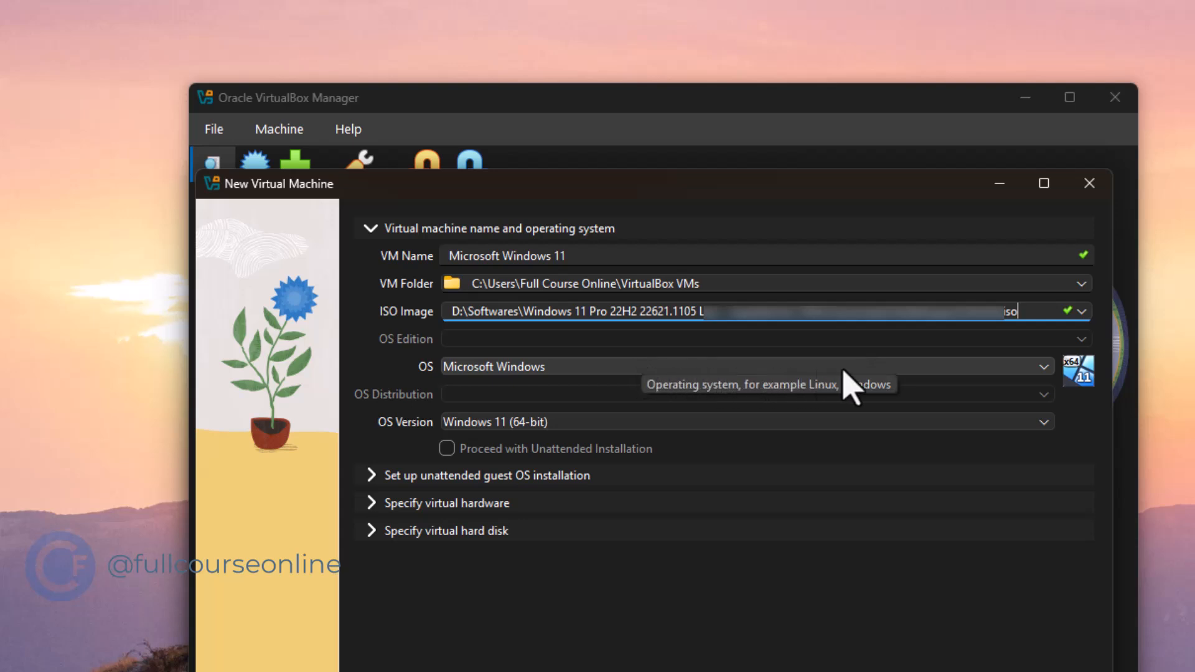
# Review the available operating system types and the Windows versions offered for the virtual machine.
pyautogui.click(1048, 369)
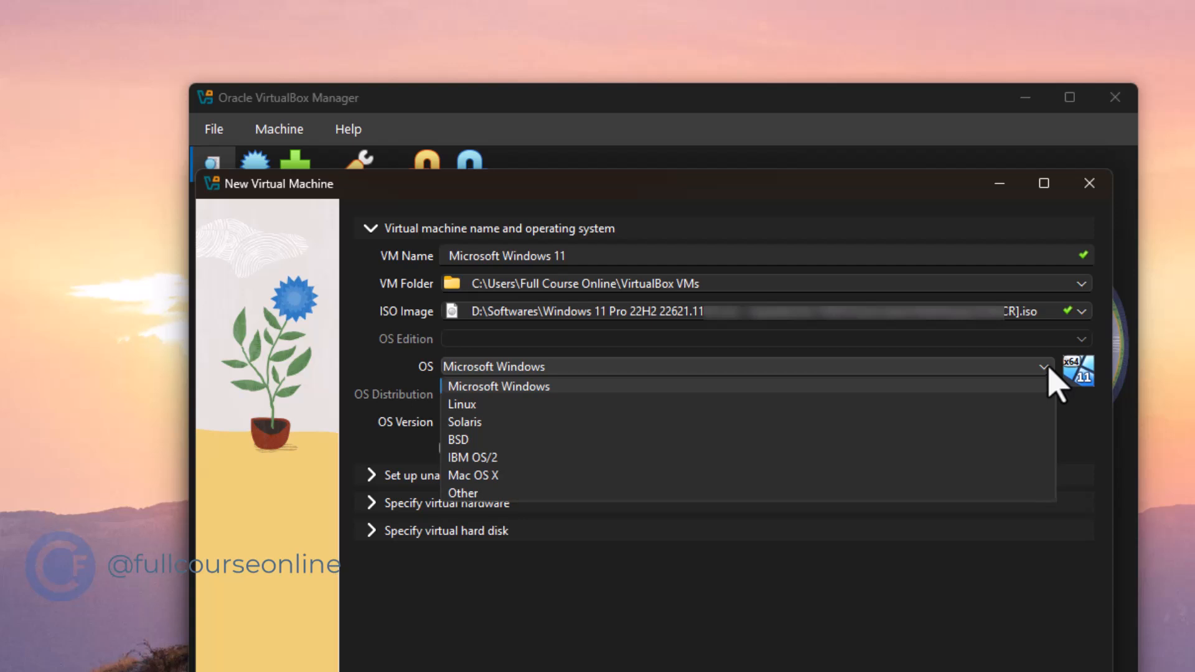
pyautogui.click(1049, 368)
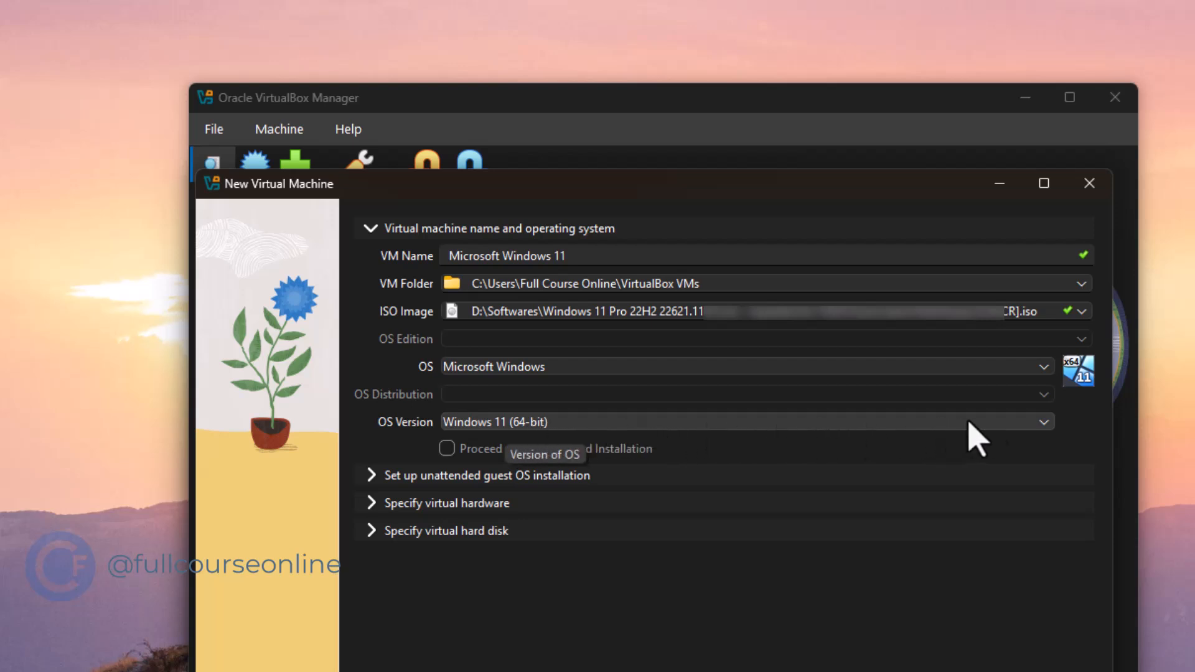
pyautogui.click(1044, 422)
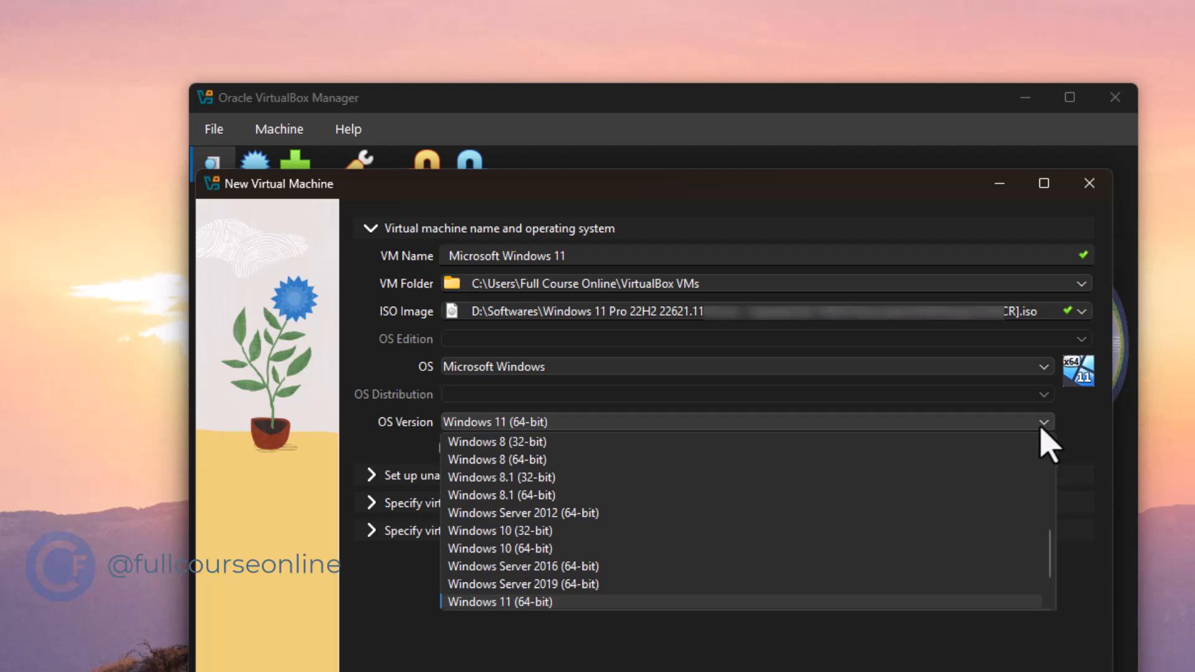
pyautogui.click(1041, 427)
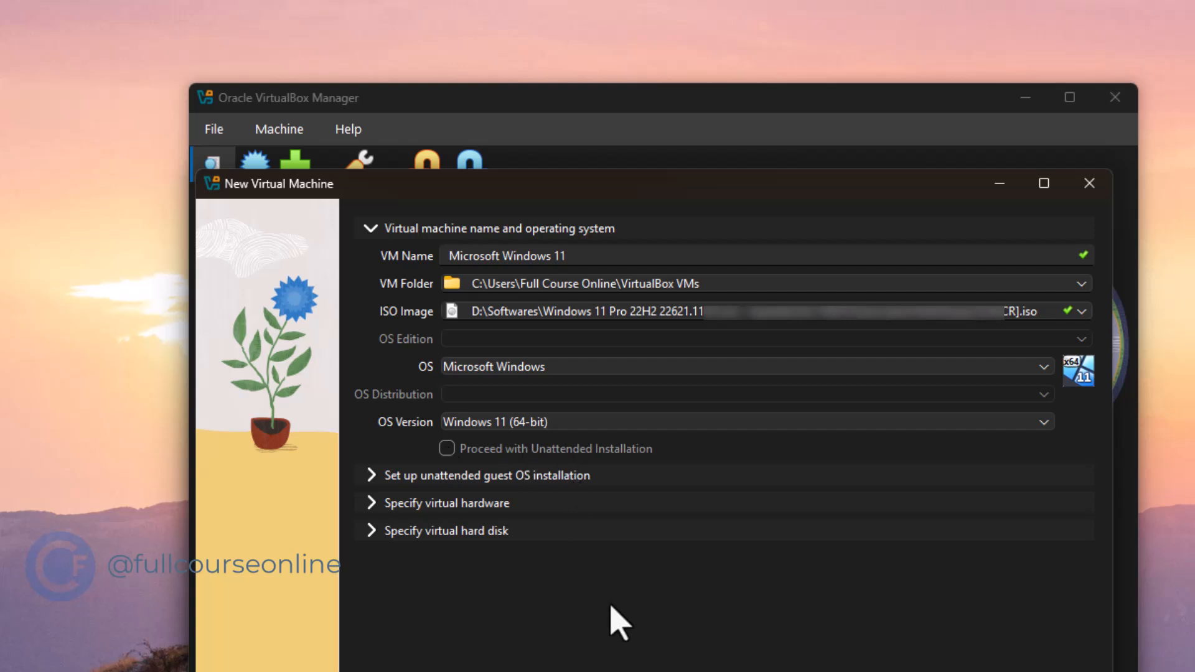
# Review the unattended guest OS installation options and the virtual hardware's memory, CPU and EFI settings.
pyautogui.click(370, 476)
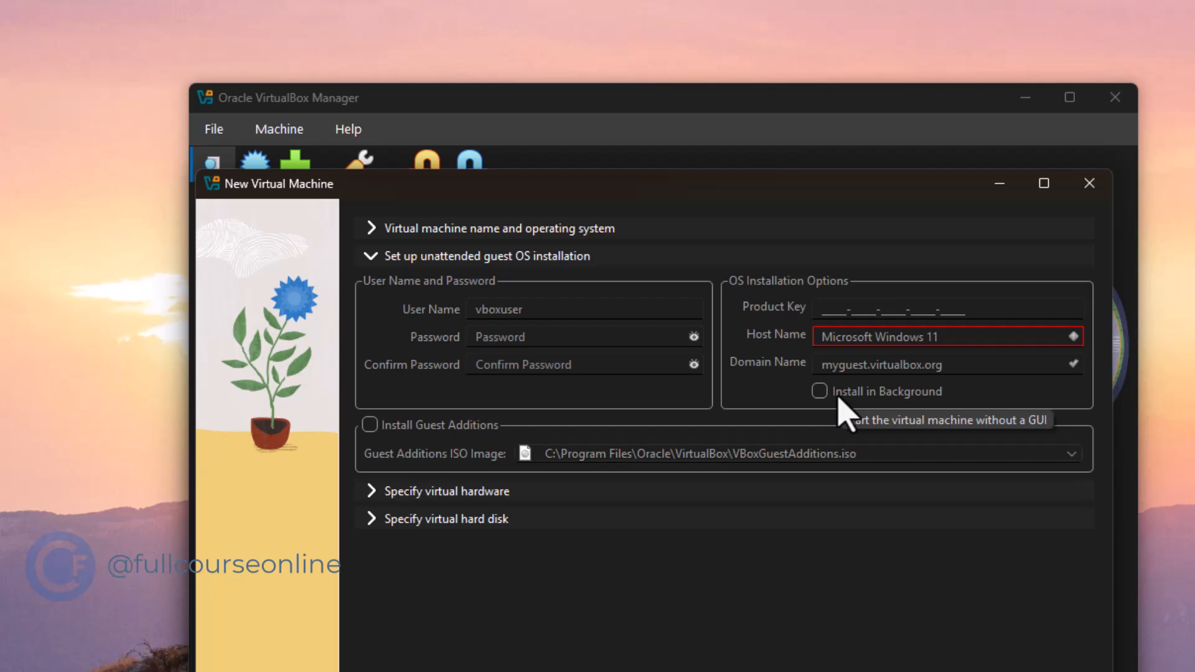
pyautogui.click(373, 494)
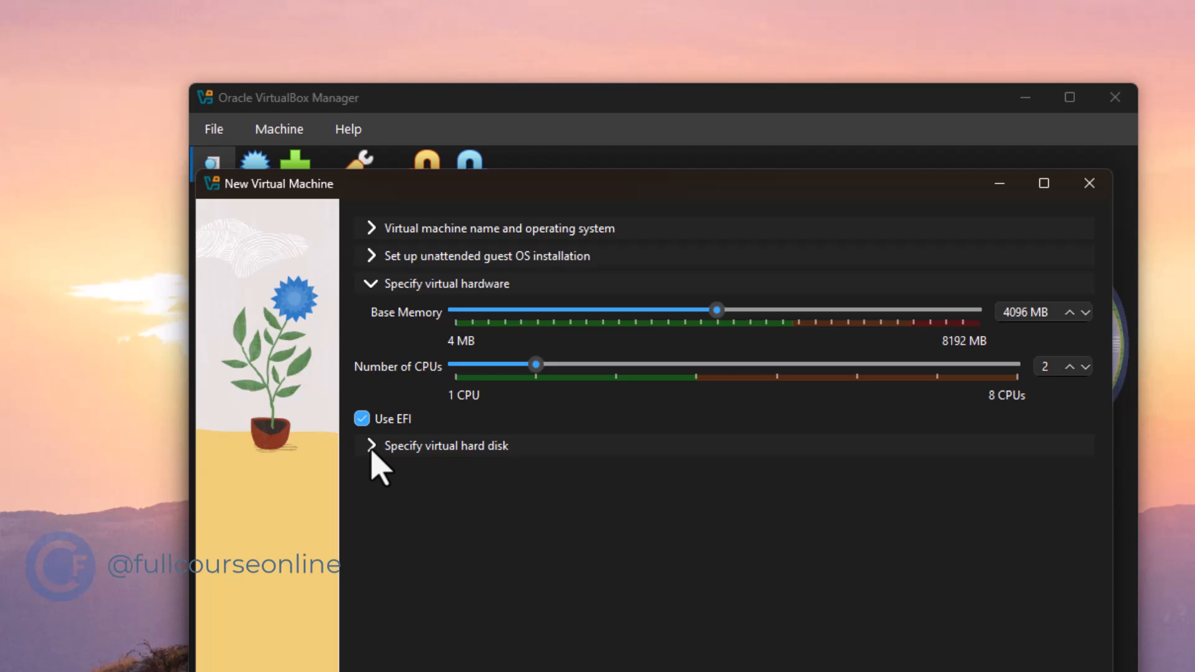
# Specify a new VDI virtual hard disk of about 54.17 GB and finish creating the virtual machine.
pyautogui.click(372, 449)
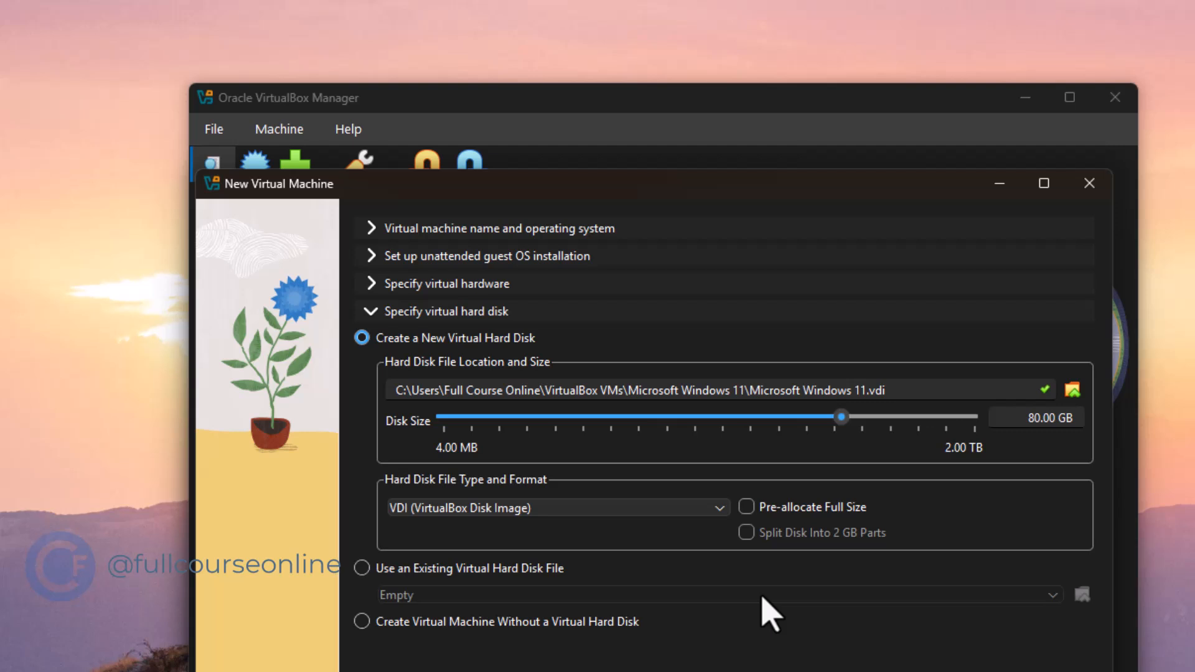
pyautogui.moveTo(841, 417); pyautogui.dragTo(827, 430)
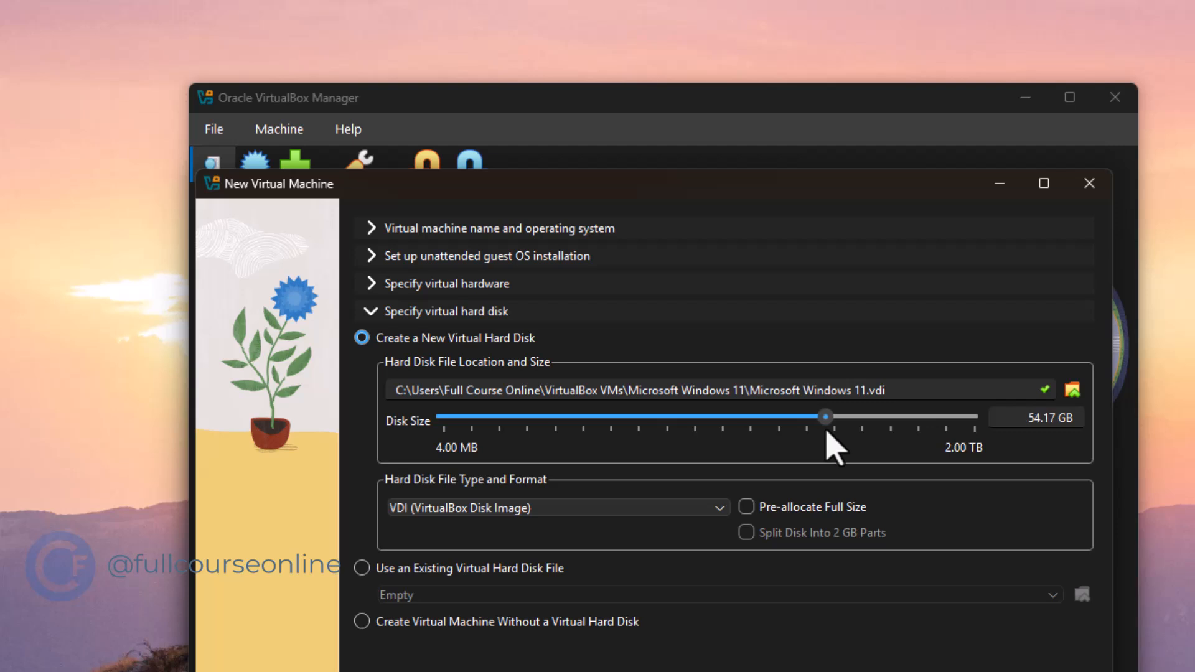
pyautogui.click(462, 509)
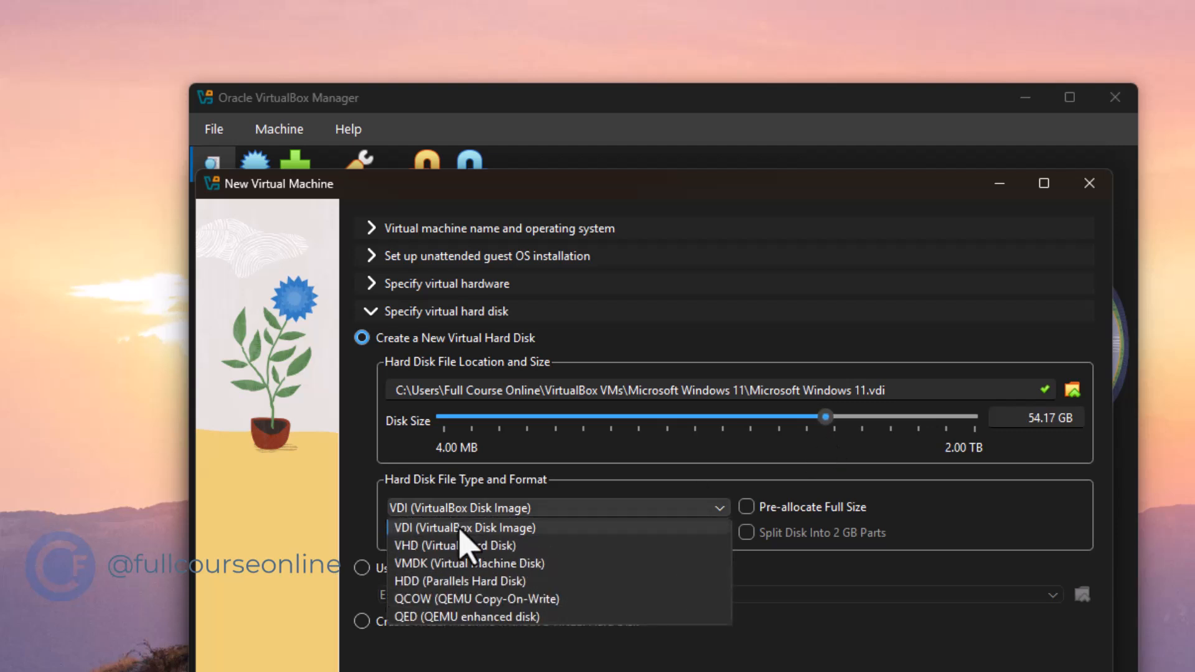
pyautogui.click(534, 529)
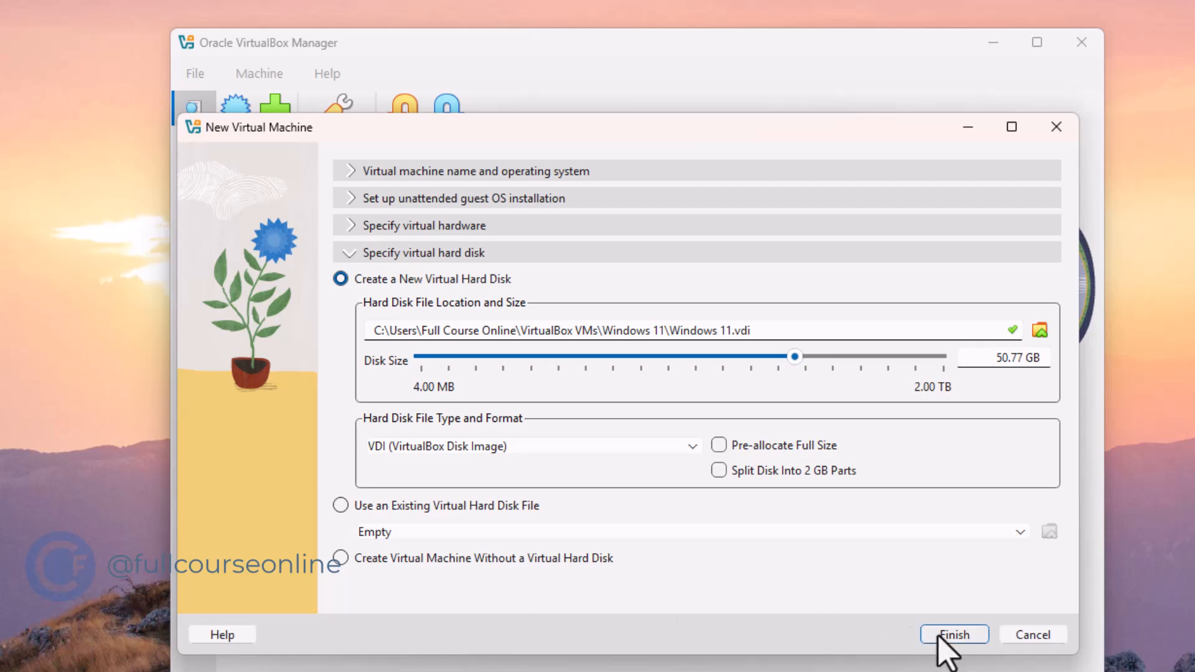
pyautogui.click(939, 635)
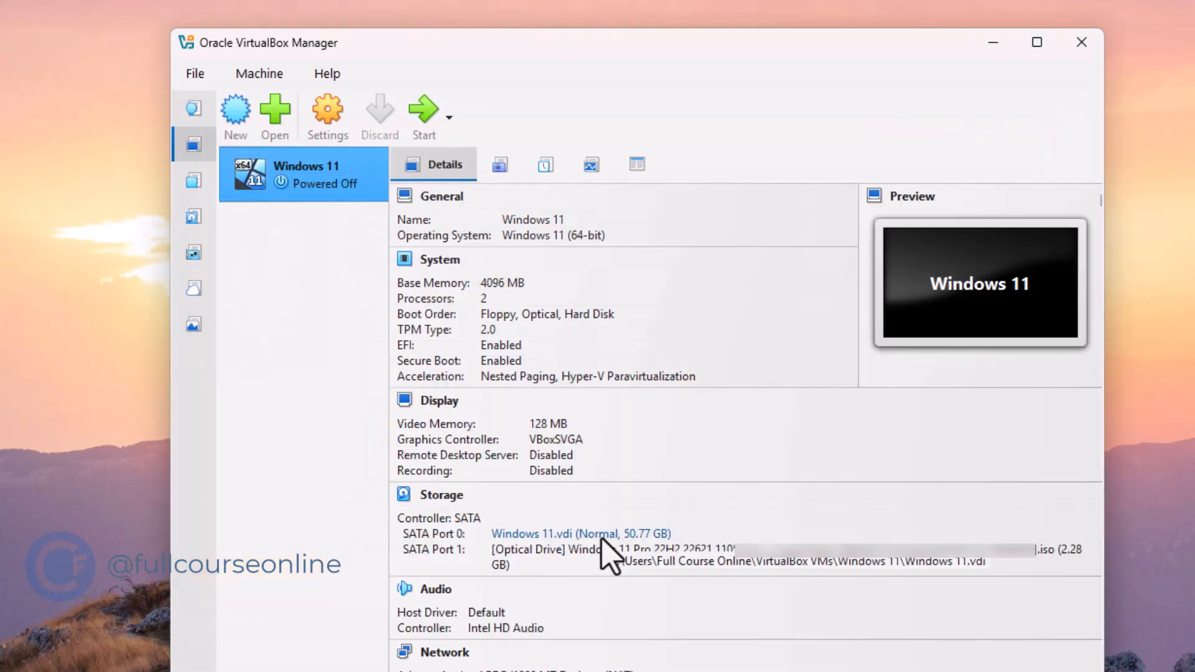
# Start the Windows 11 virtual machine and continue Windows Setup without a product key, accepting the license terms.
pyautogui.click(424, 111)
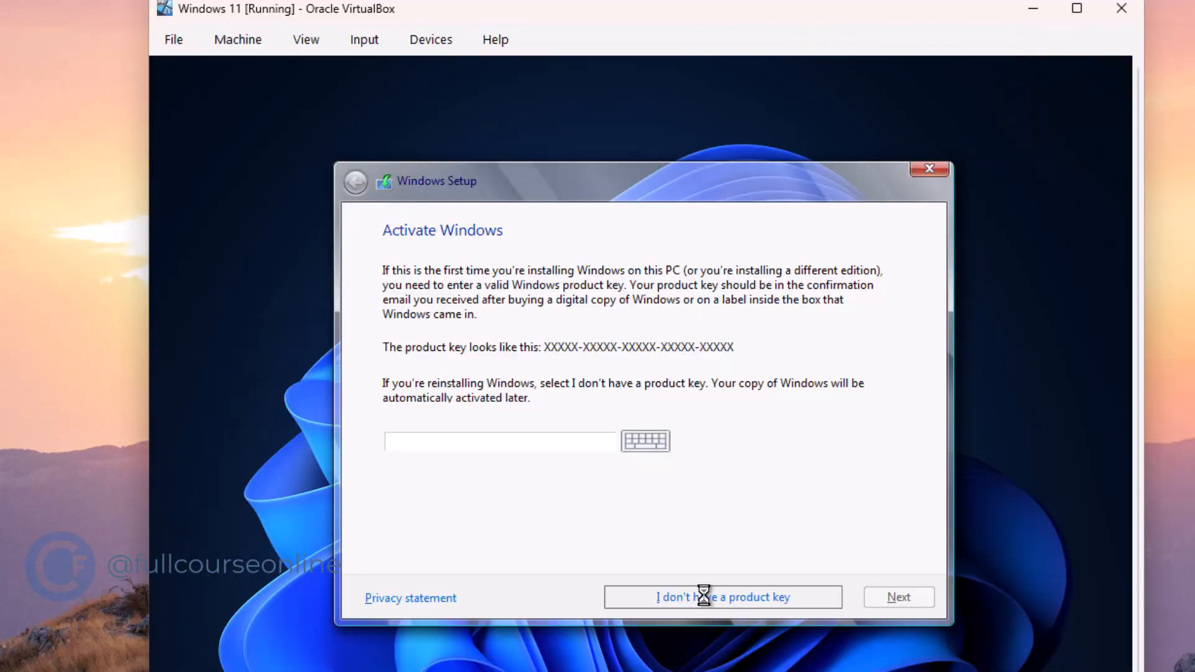
pyautogui.click(699, 595)
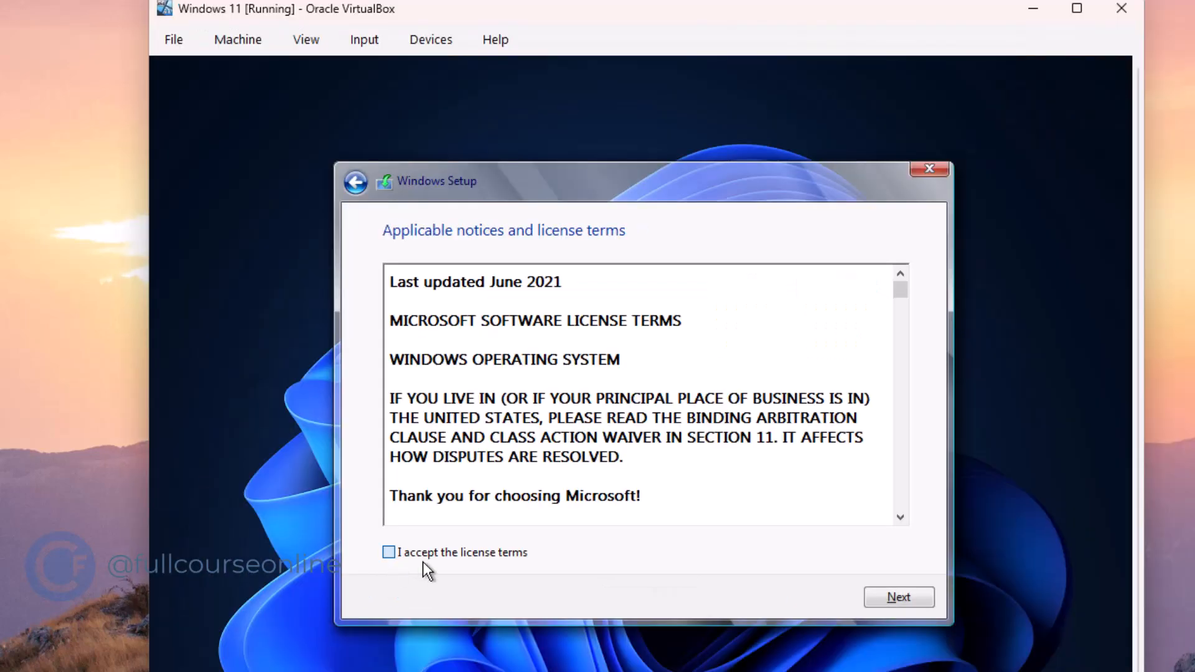
pyautogui.click(883, 604)
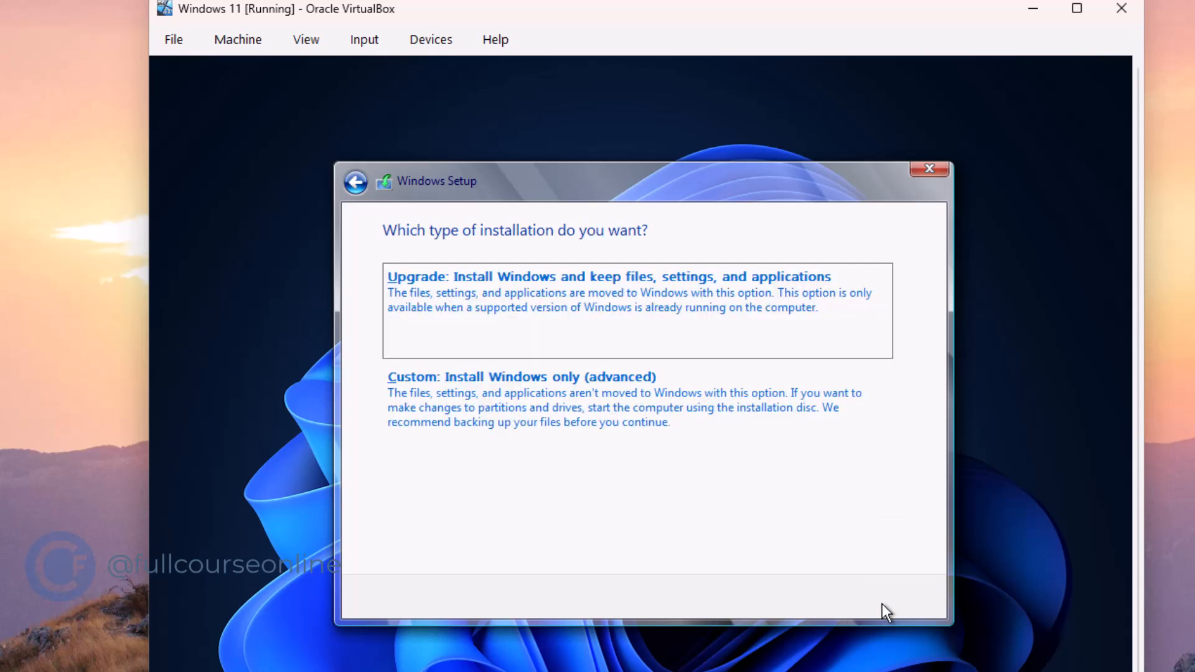
# Choose the Custom: Install Windows only (advanced) installation and install Windows on Drive 0 Unallocated Space.
pyautogui.click(581, 429)
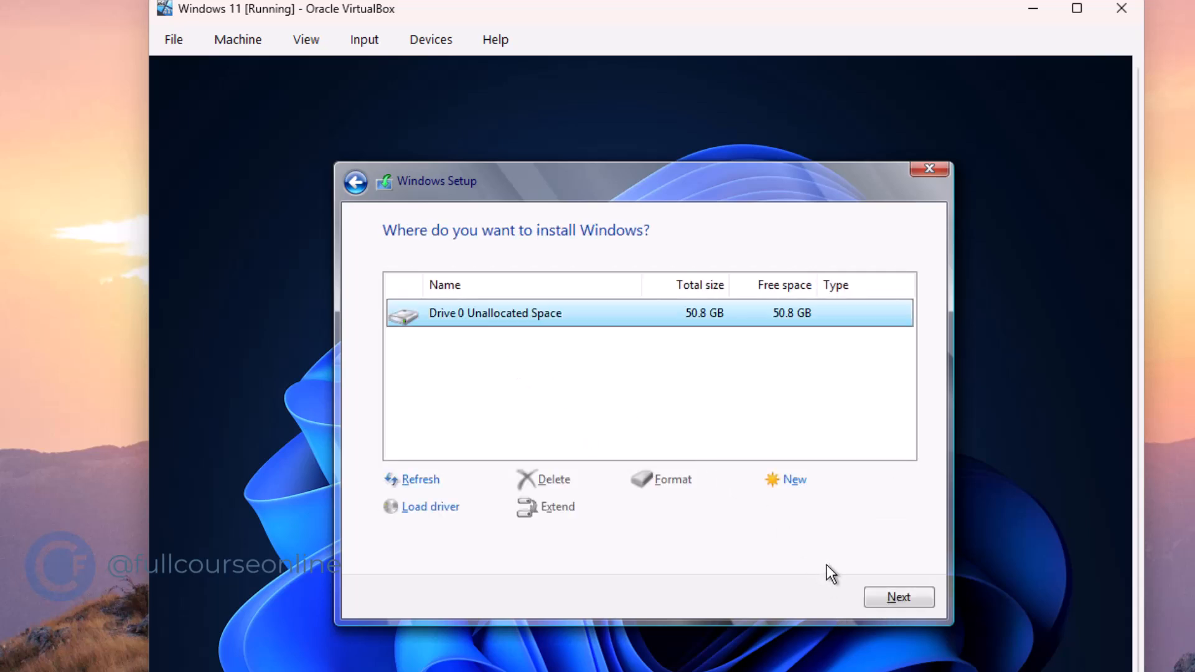
pyautogui.click(872, 598)
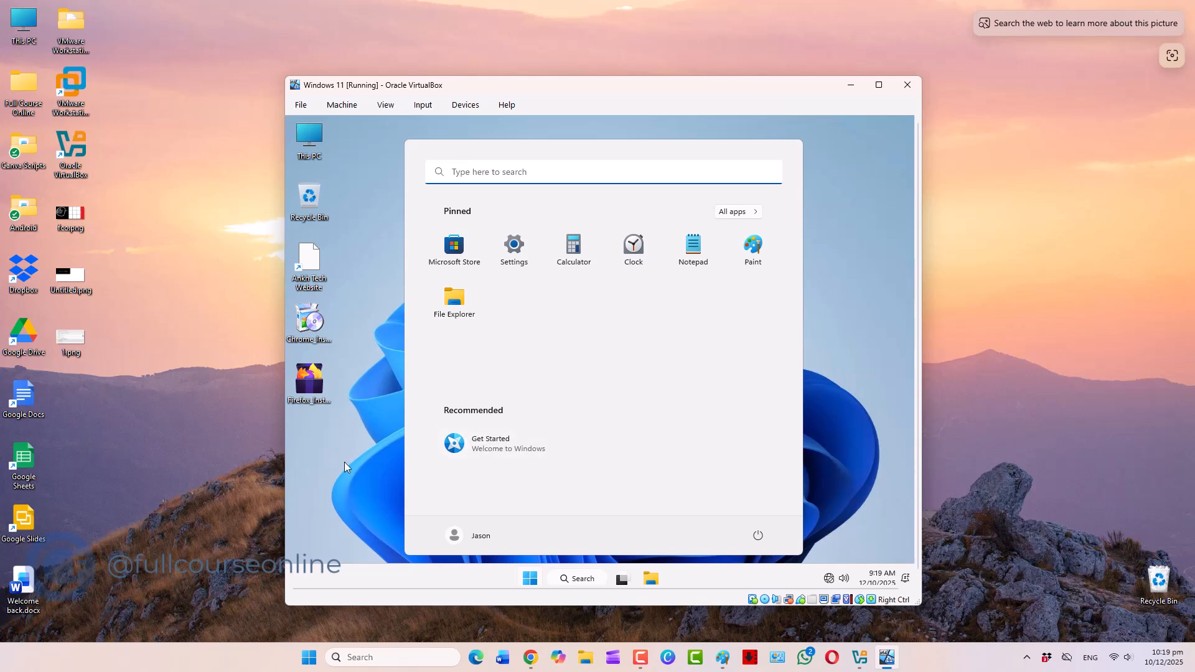
pyautogui.click(309, 480)
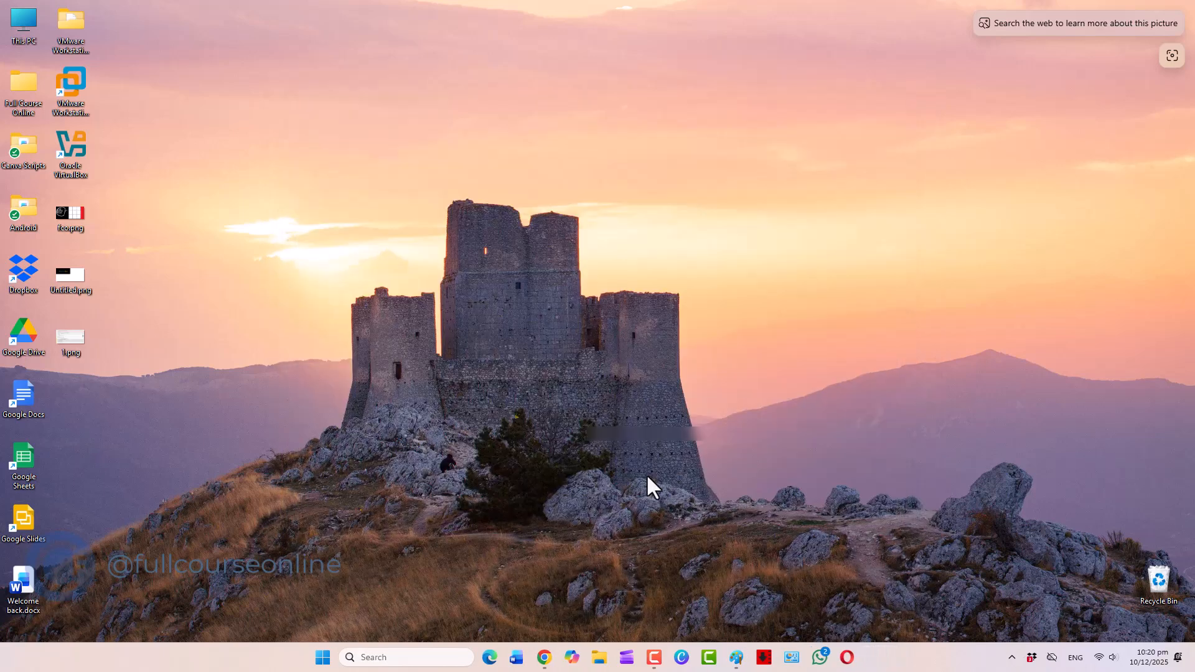